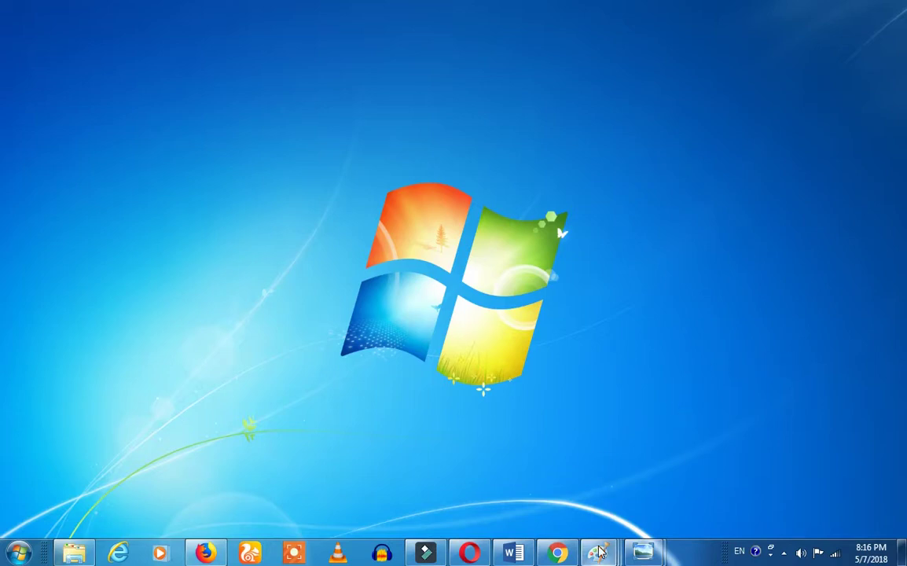
Step: Bring the Paint window with the biased differential protection diagram to the front
click(595, 513)
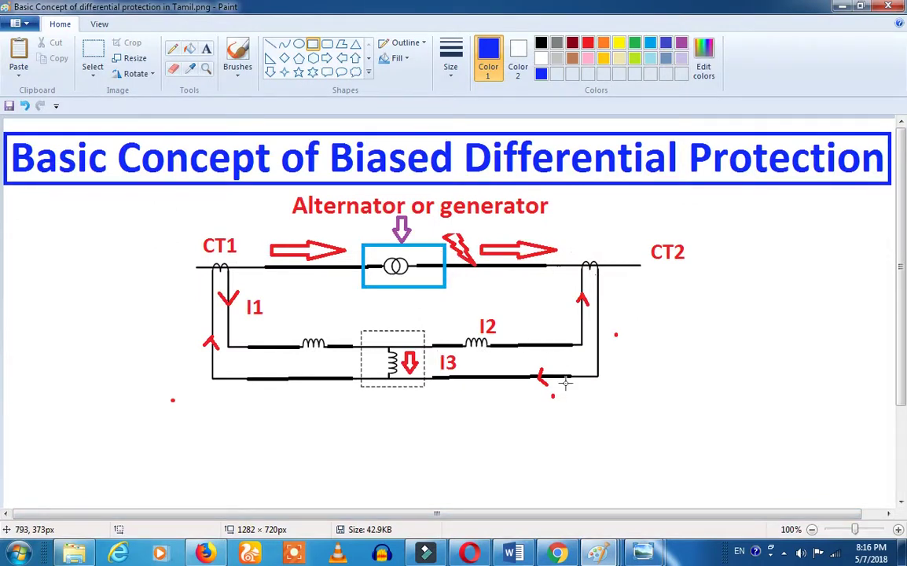
Step: Undo the title border and coils, then trial-box the CT1 and CT2 coils and undo the CT2 box
key(ctrl+z)
key(ctrl+z)
key(ctrl+z)
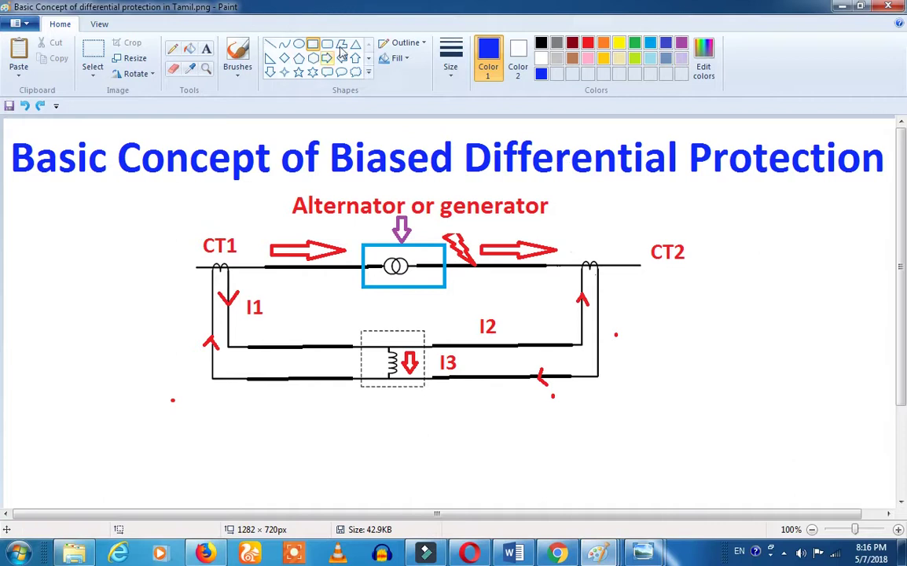
click(313, 43)
drag(205, 255, 232, 276)
click(577, 258)
drag(572, 255, 606, 270)
key(ctrl+z)
key(ctrl+z)
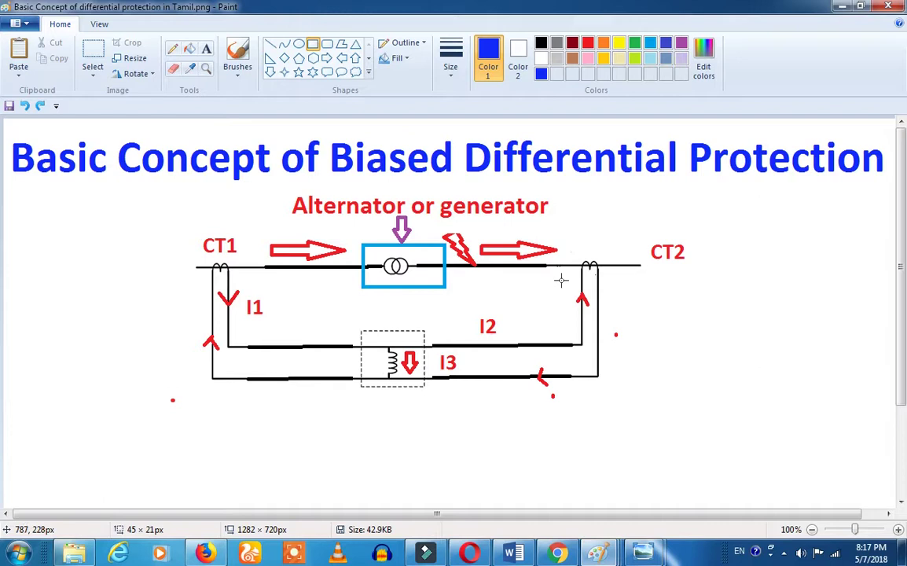
Step: Trial-box CT1 and CT2, undo both, switch the colour to red, and undo the redrawn CT2 box
drag(203, 262, 235, 276)
drag(580, 258, 601, 282)
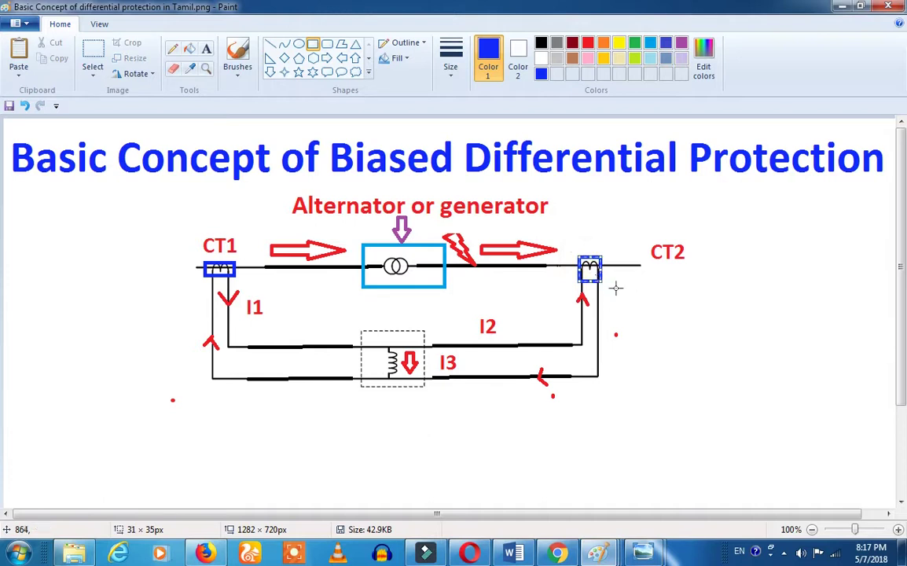
key(ctrl+z)
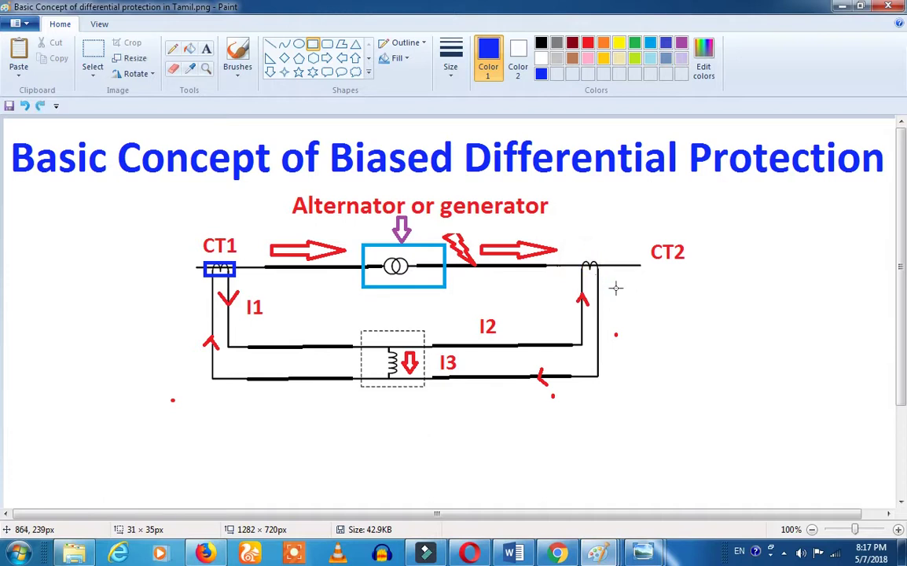
key(ctrl+z)
drag(573, 257, 610, 278)
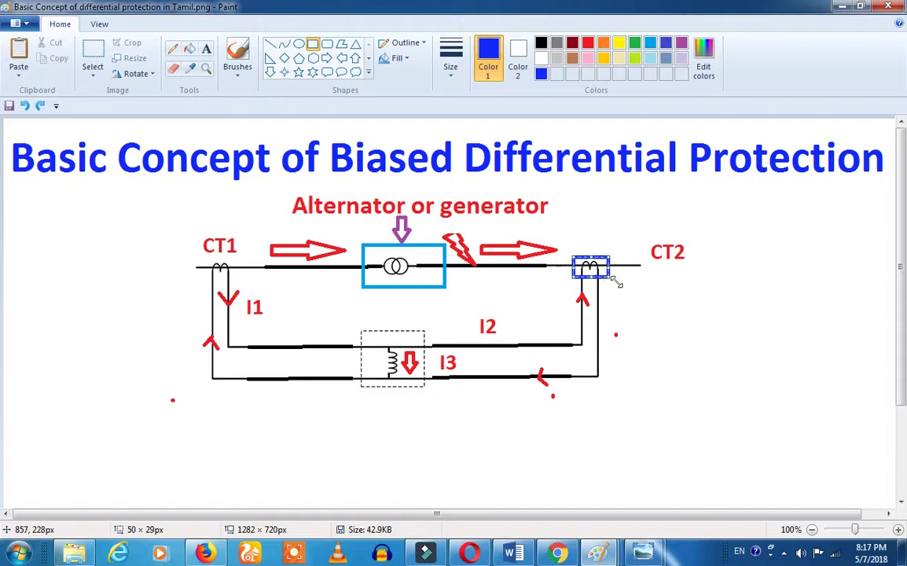
click(588, 43)
key(ctrl+z)
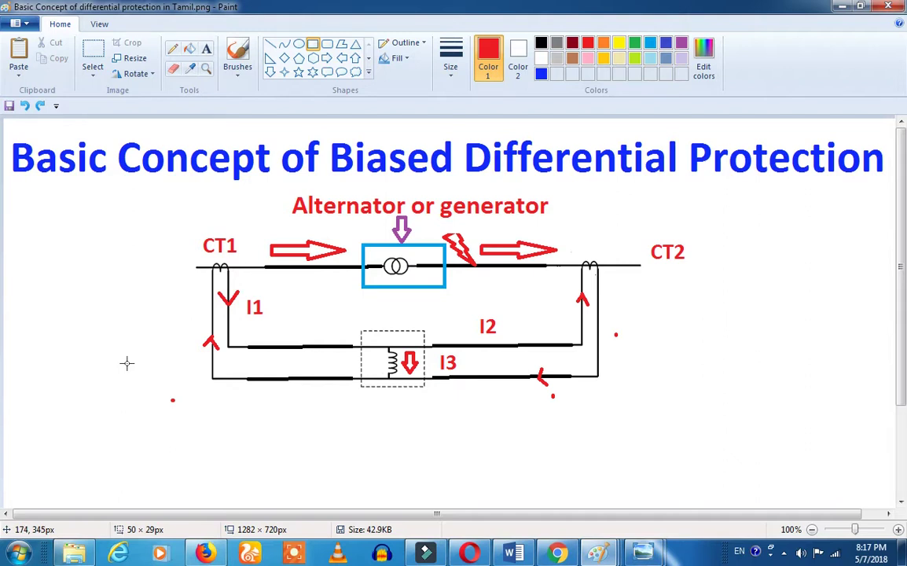
Step: Paste the coil symbol, rotate it 90° left, and set it on the middle wire left of the dashed box
key(ctrl+v)
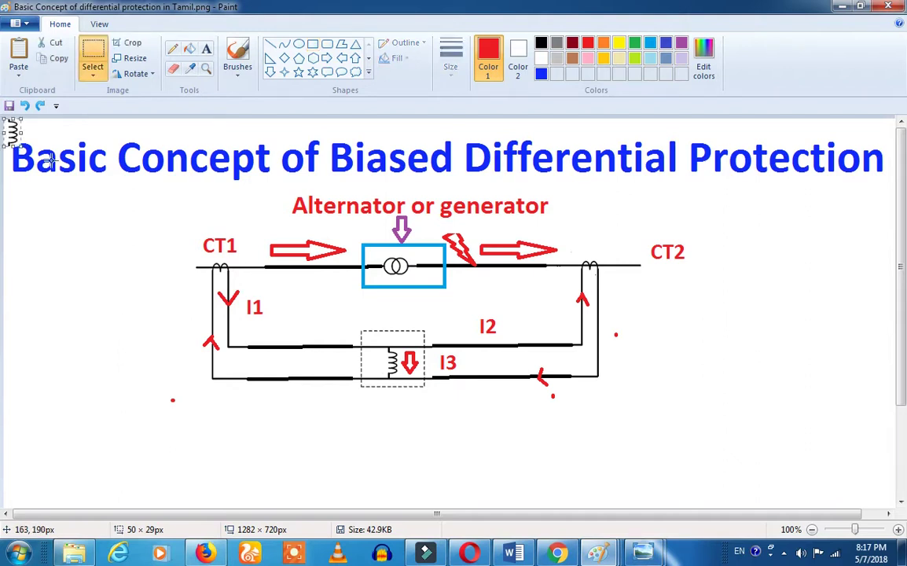
drag(11, 133, 63, 270)
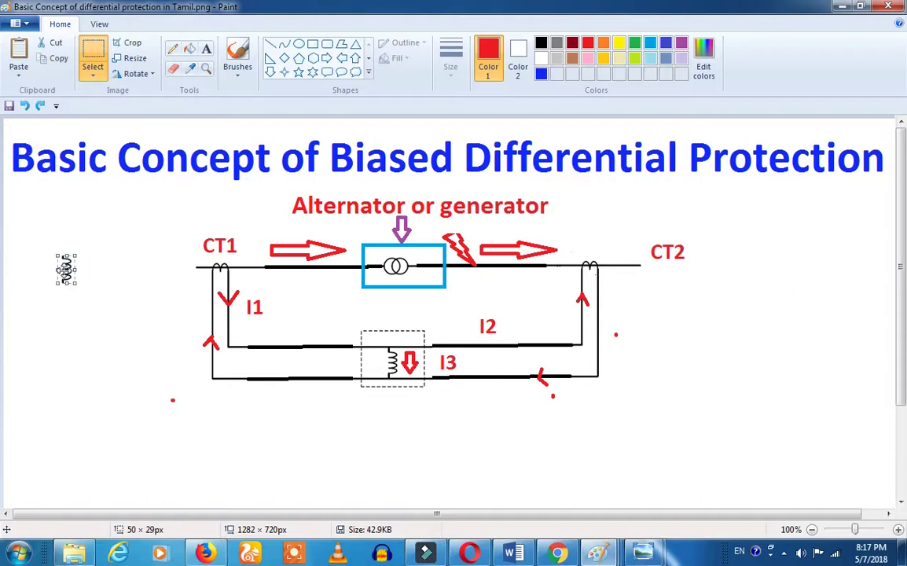
right_click(65, 269)
mouse_move(141, 391)
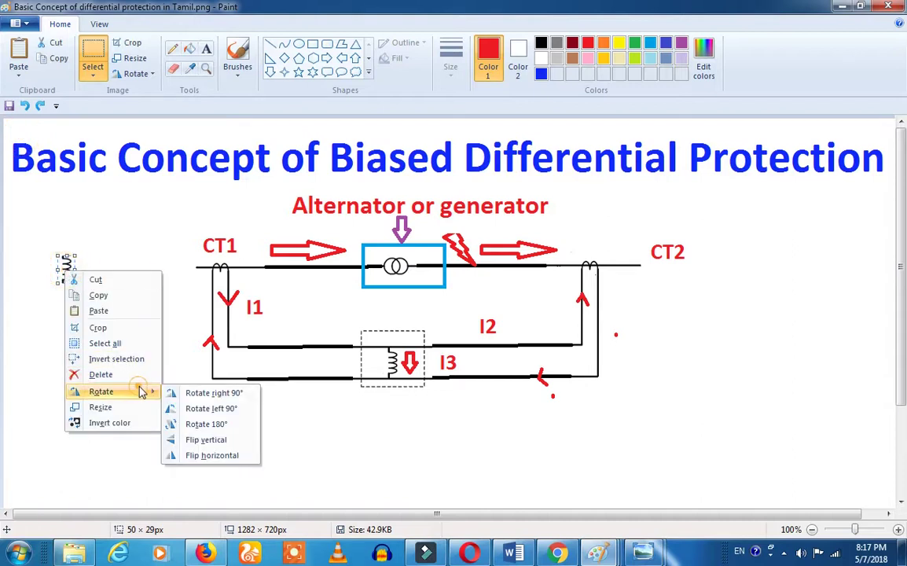
click(197, 408)
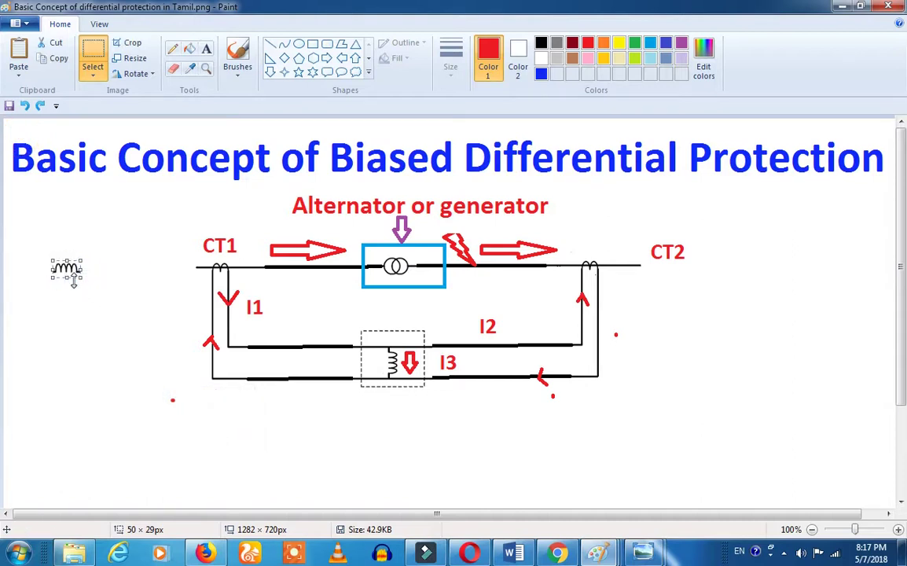
drag(66, 269, 327, 345)
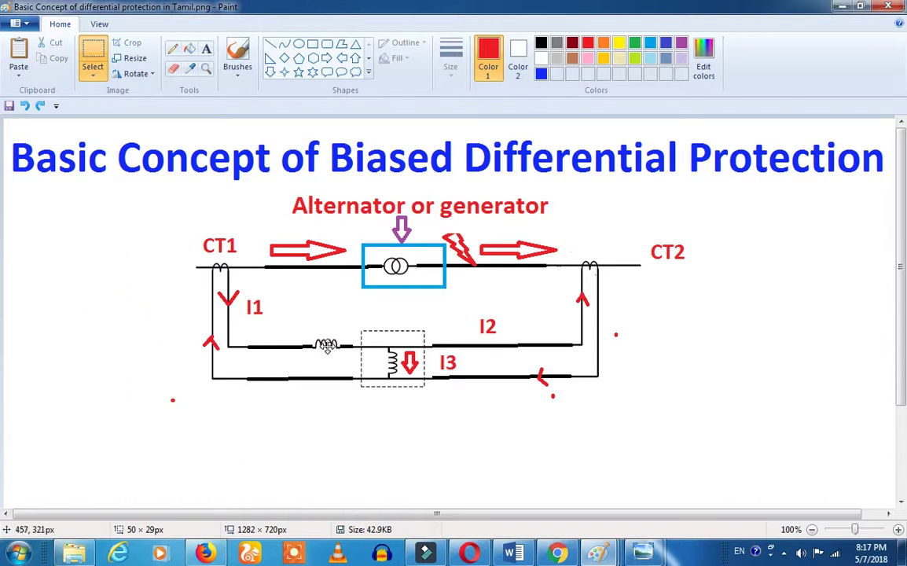
click(288, 428)
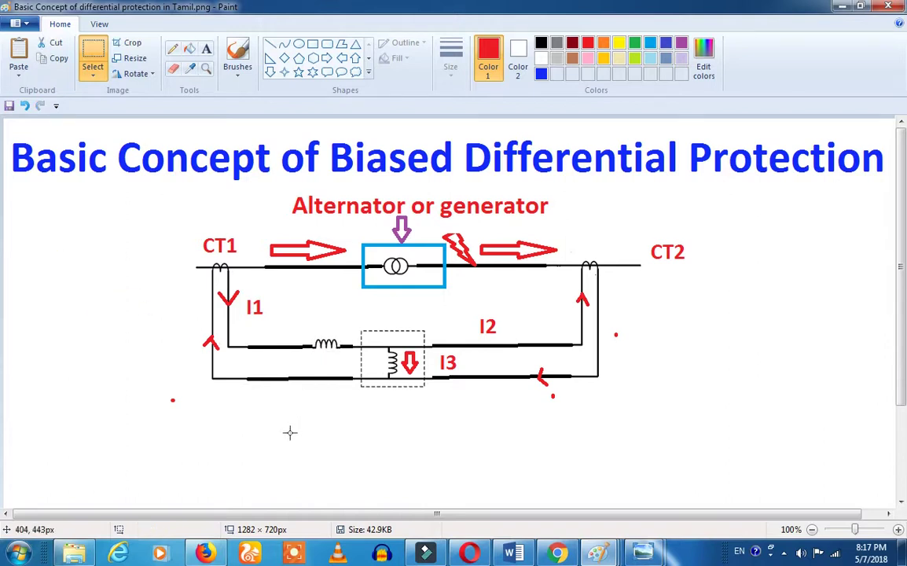
Step: Rotate a second pasted coil to lie horizontally and place it on the middle wire just before I2
drag(12, 126, 118, 306)
right_click(122, 317)
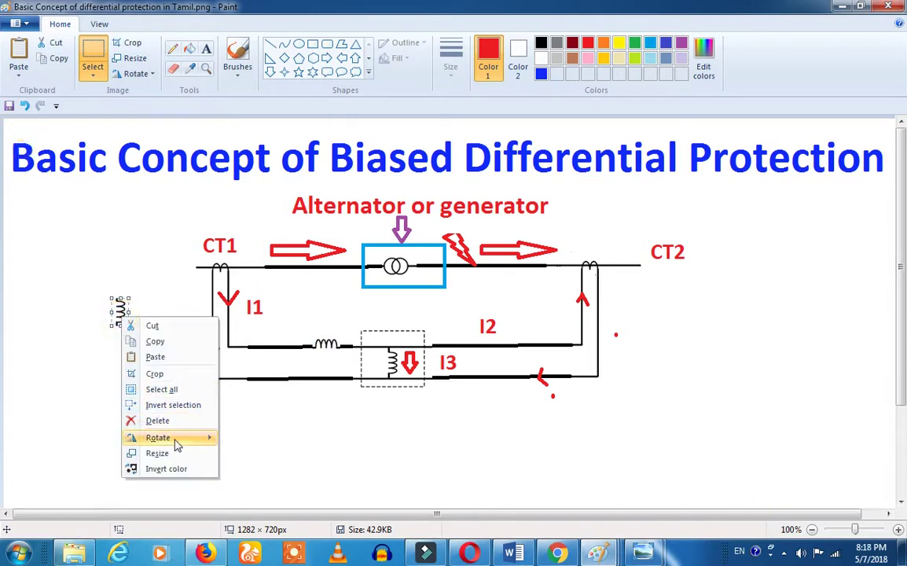
click(250, 437)
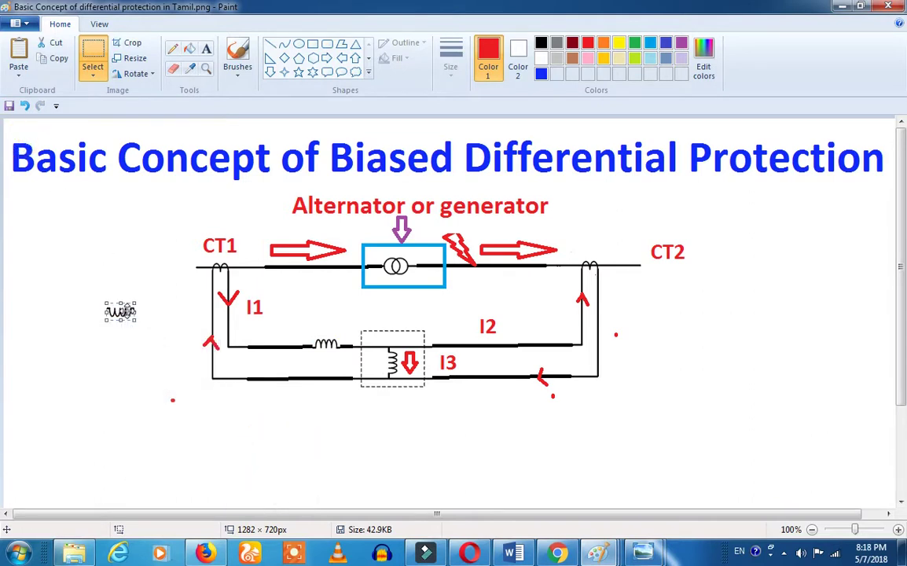
right_click(128, 313)
mouse_move(204, 433)
click(264, 464)
click(128, 314)
mouse_move(139, 319)
mouse_down()
mouse_move(542, 371)
mouse_move(468, 346)
mouse_up()
drag(504, 438, 507, 440)
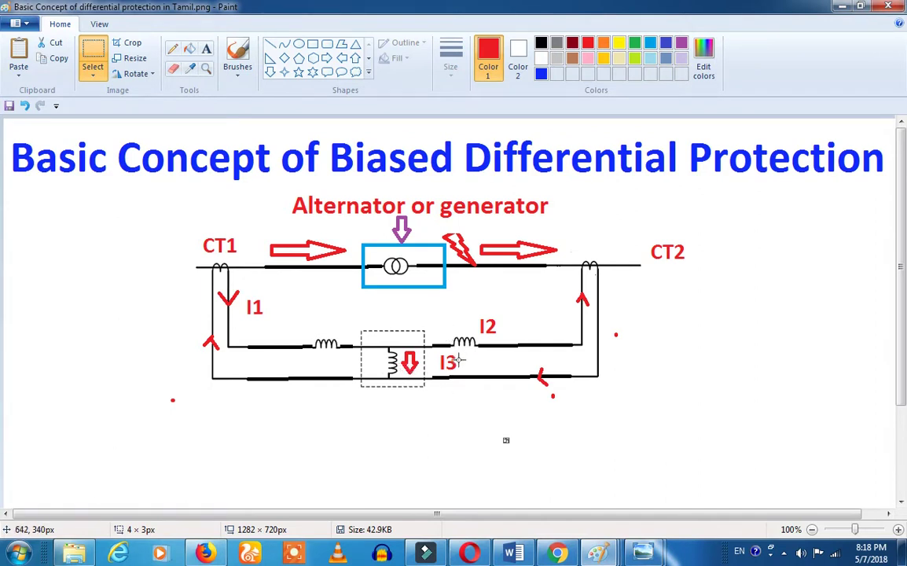
click(595, 268)
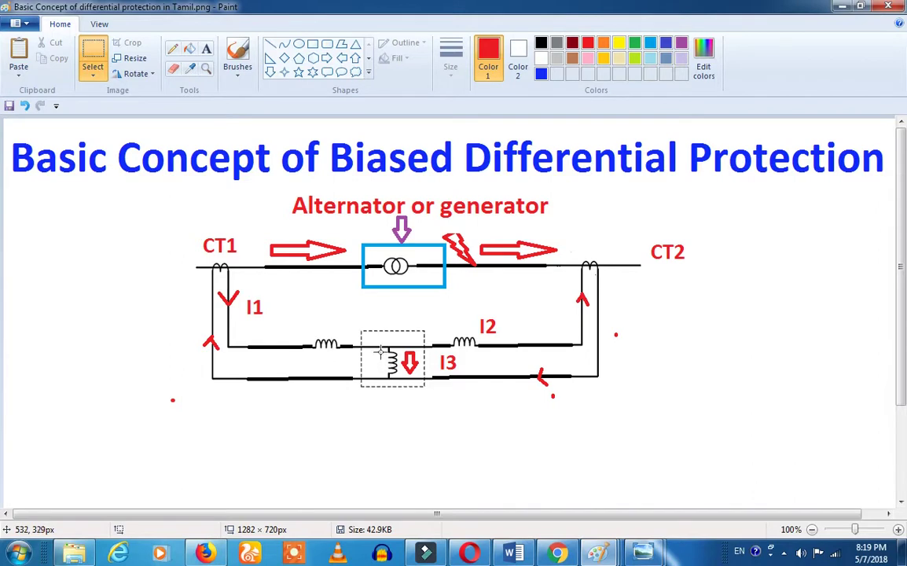
Step: Trial-box the dashed-box coil and the I2 coil in red, undo the boxes, then press Ctrl+A
drag(382, 348, 400, 372)
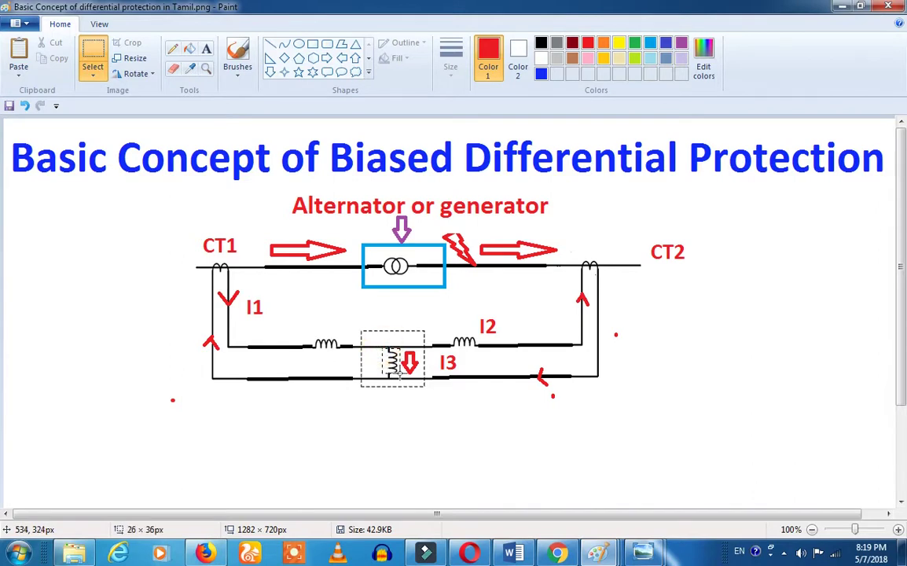
click(478, 411)
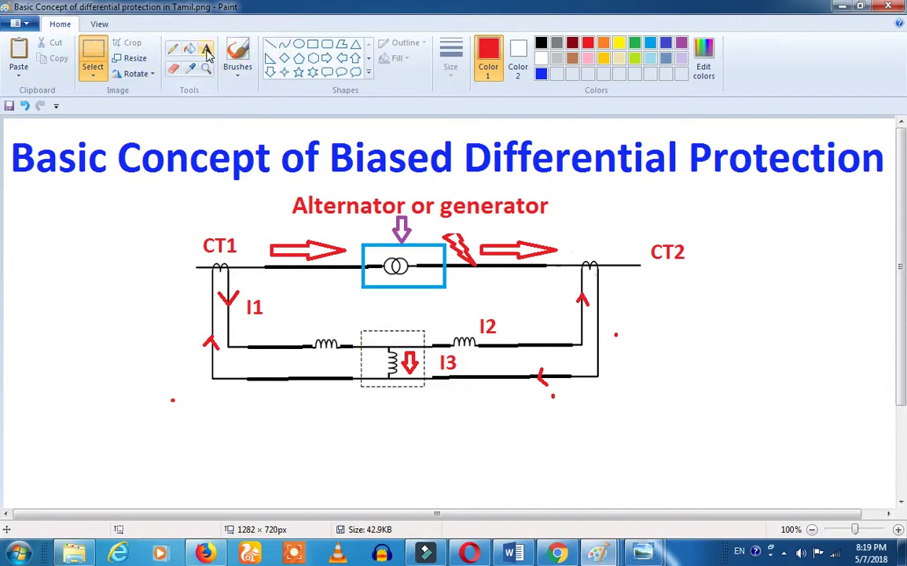
click(312, 44)
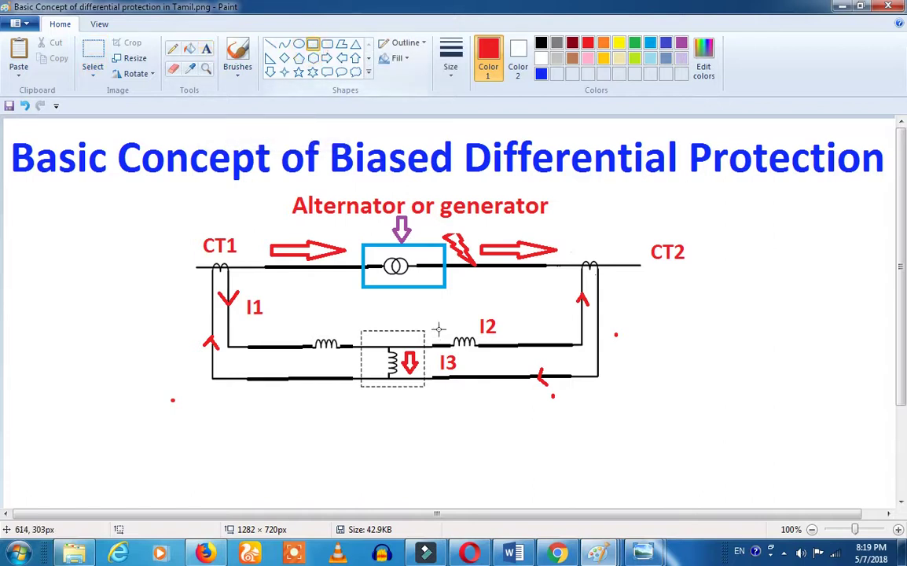
drag(380, 351, 402, 379)
drag(446, 332, 480, 353)
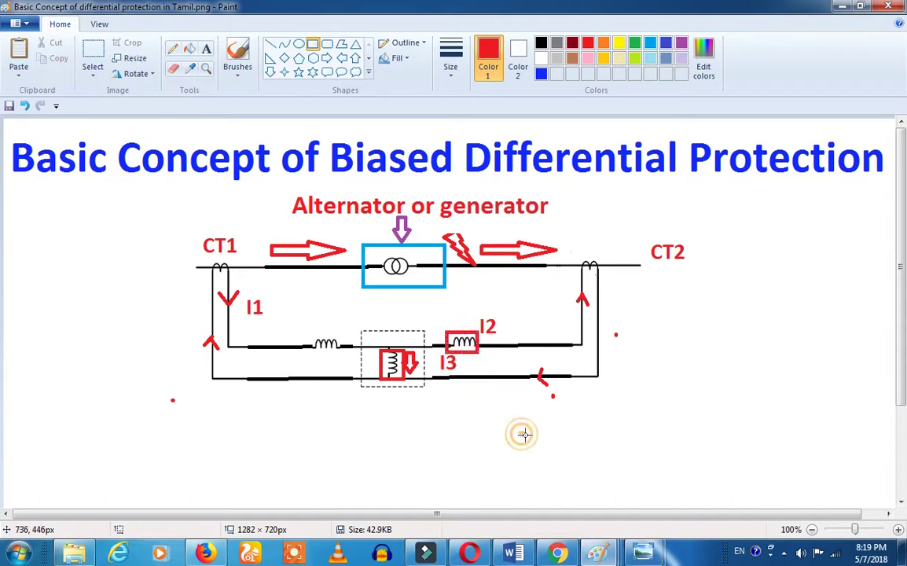
key(ctrl+z)
key(ctrl+z)
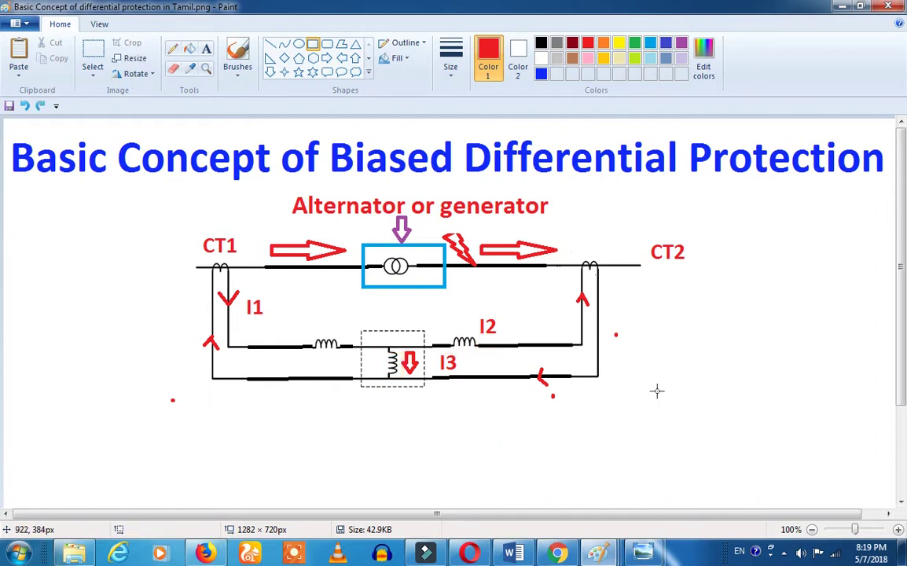
key(ctrl+a)
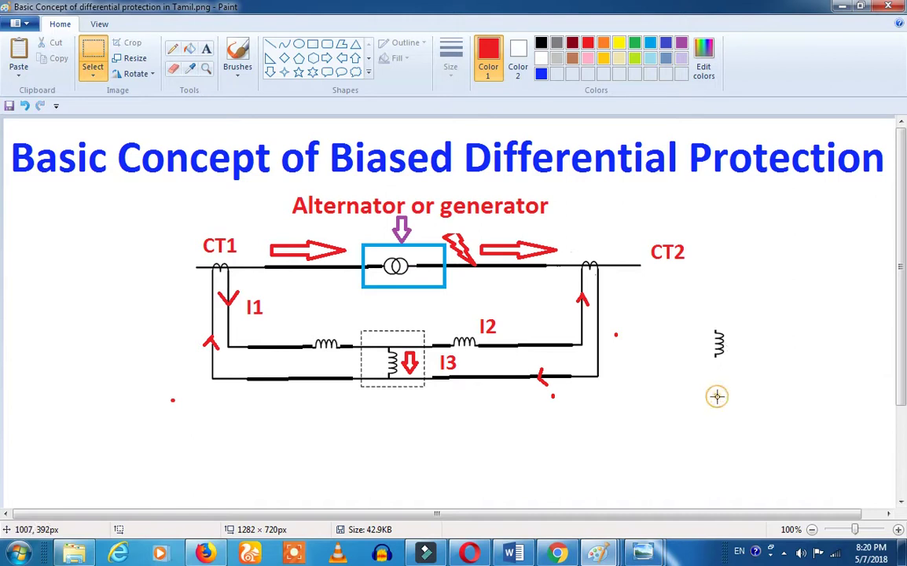
Step: Paste two more coil copies and line them up beside the first coil, right of the circuit
key(ctrl+v)
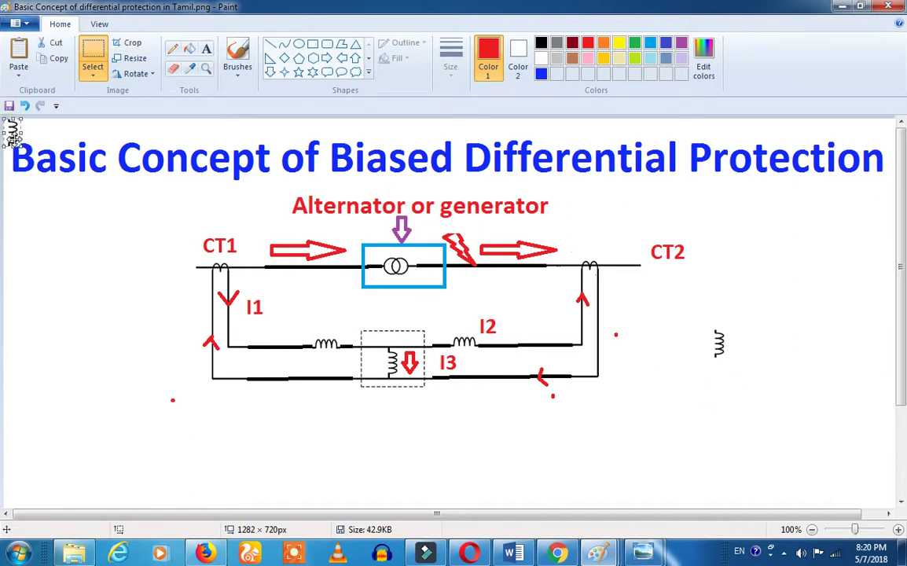
drag(15, 130, 759, 343)
click(709, 413)
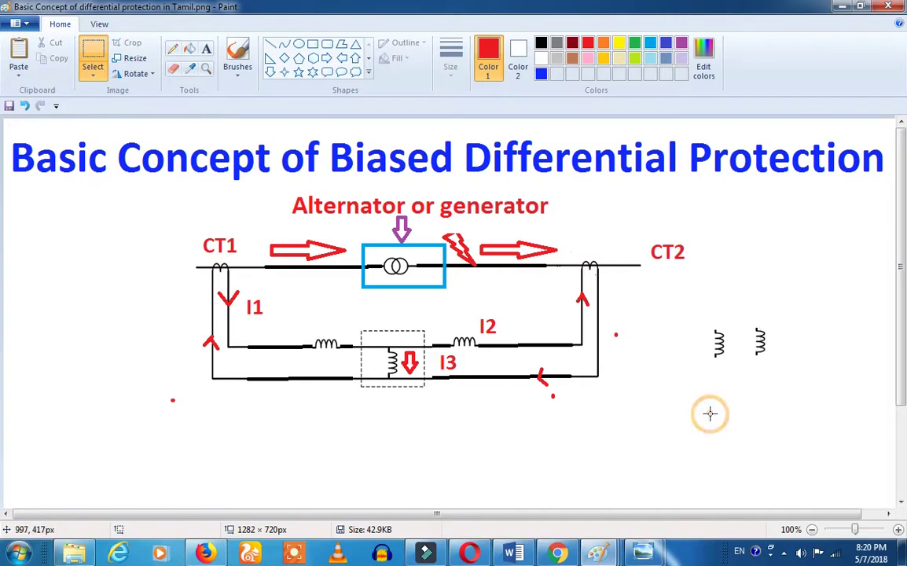
key(ctrl+v)
drag(12, 132, 686, 352)
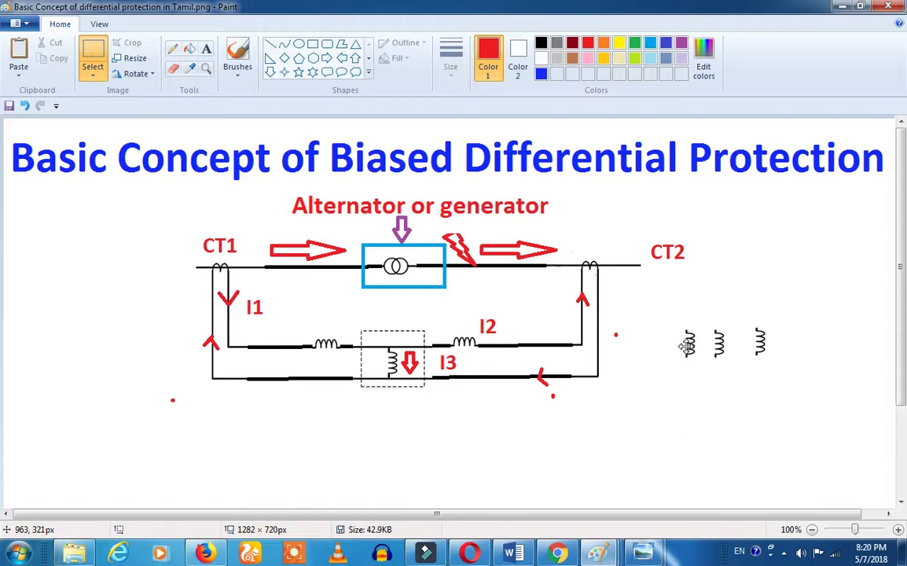
click(647, 343)
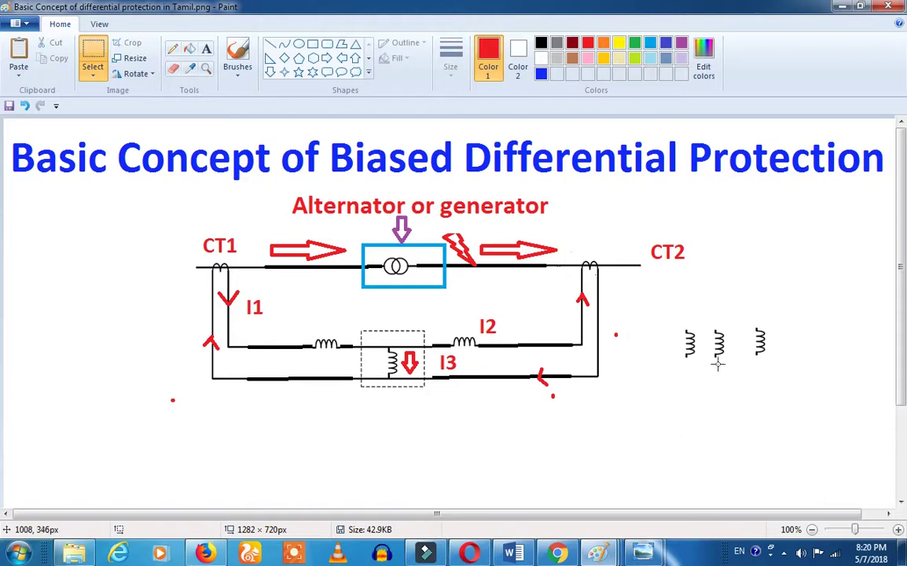
click(689, 341)
click(759, 342)
drag(713, 322, 733, 352)
click(695, 397)
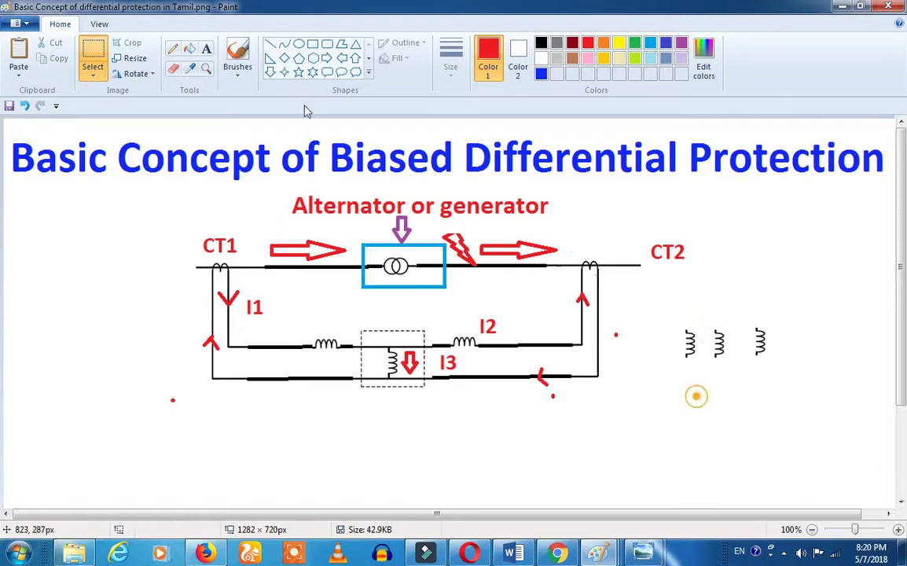
click(313, 44)
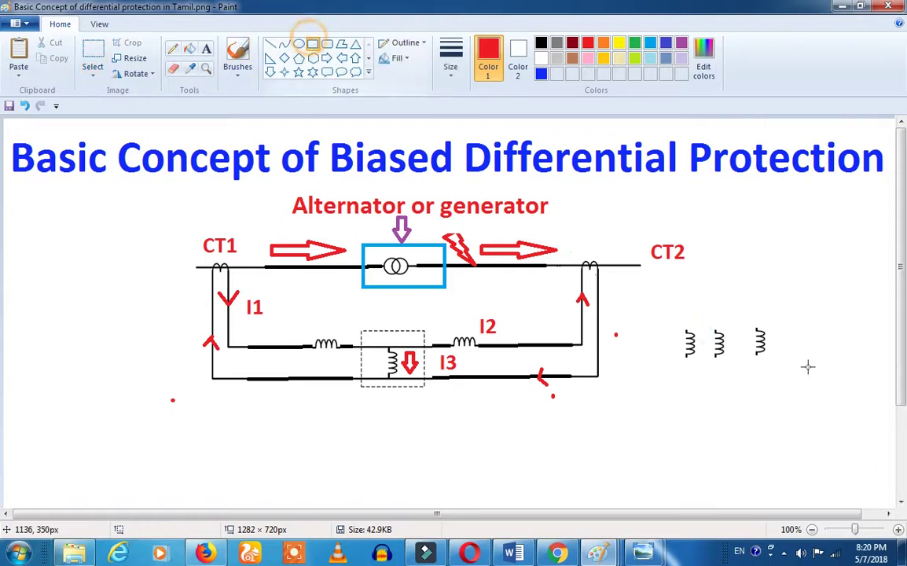
drag(706, 324, 728, 364)
click(741, 423)
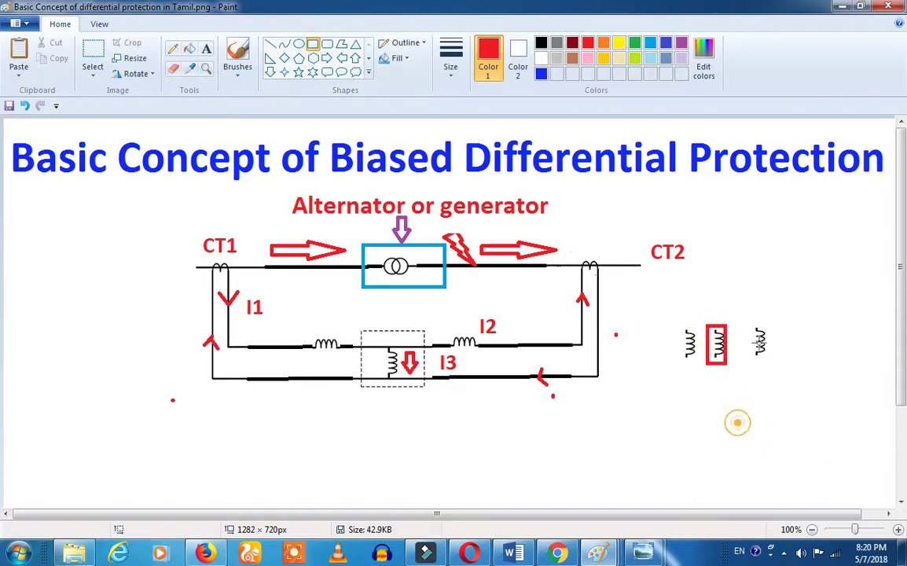
drag(750, 320, 767, 367)
key(ctrl+z)
key(ctrl+z)
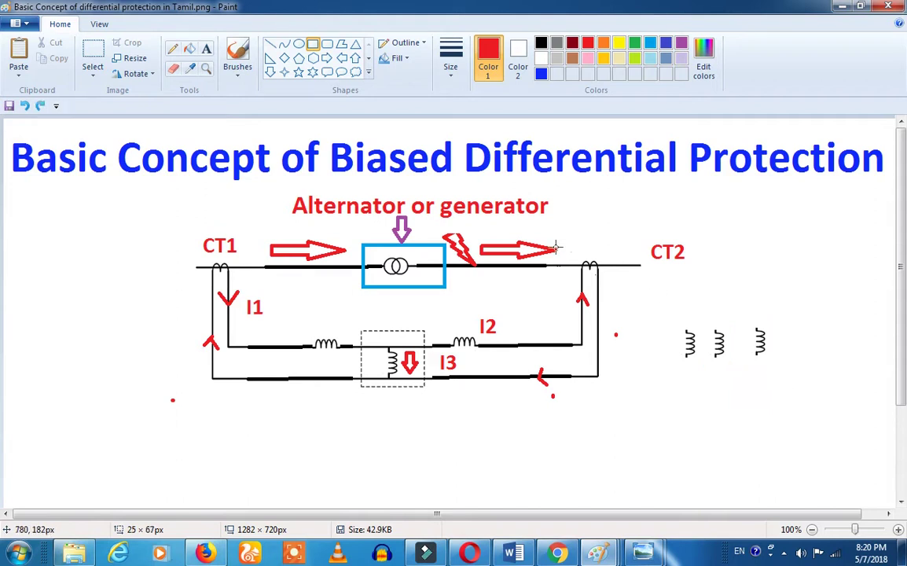
click(576, 266)
drag(576, 265, 606, 279)
key(ctrl+z)
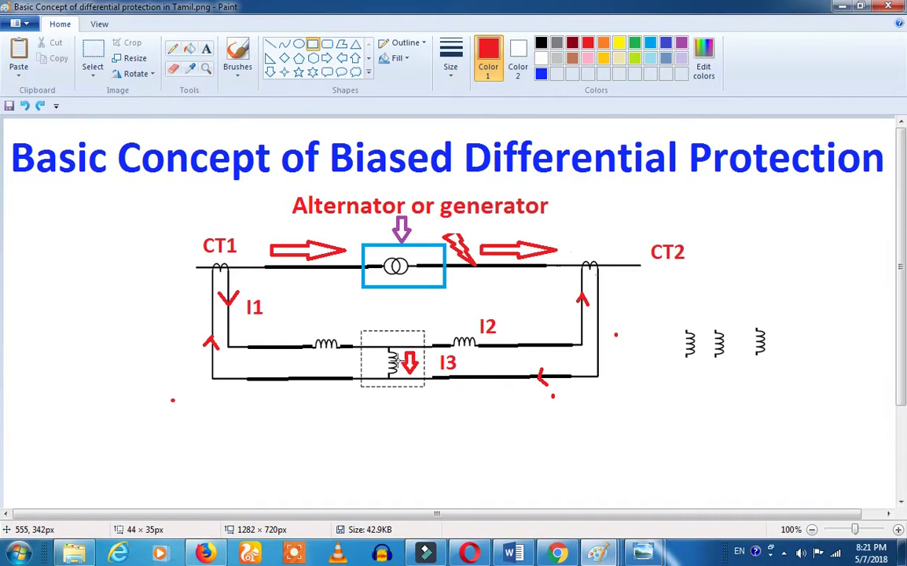
Step: Draw red rectangles around the right, left and middle coil symbols and commit the last box
mouse_move(750, 318)
mouse_down()
mouse_move(763, 357)
mouse_move(774, 360)
mouse_up()
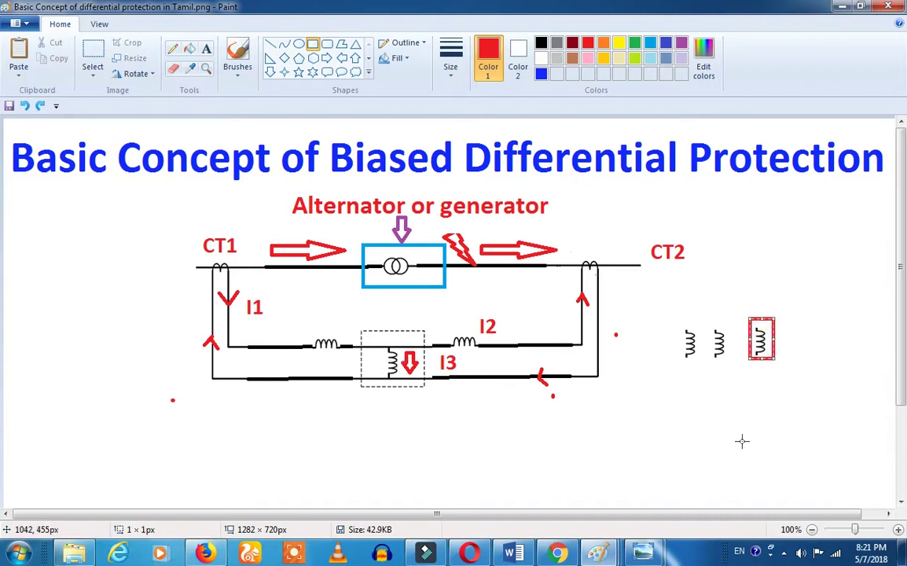
drag(670, 318, 701, 360)
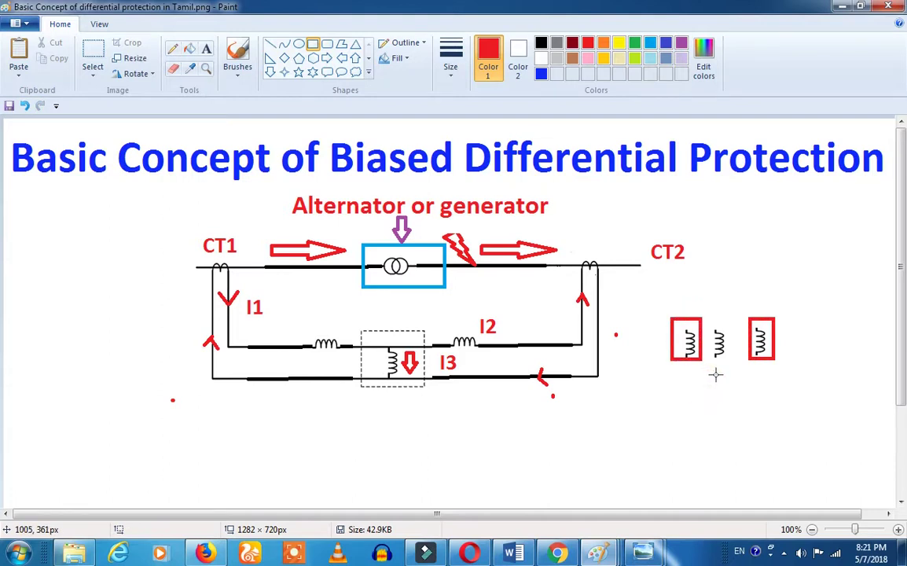
drag(707, 320, 732, 363)
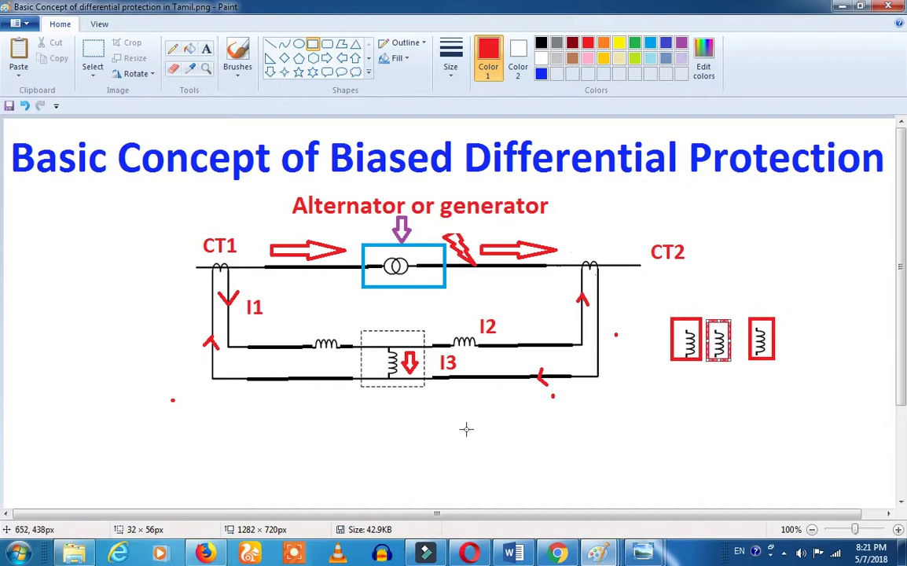
click(655, 450)
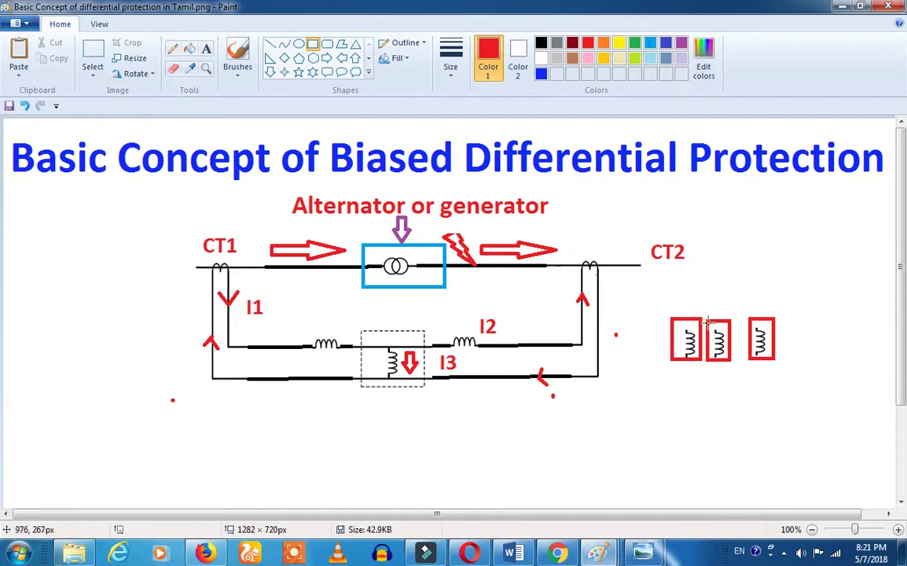